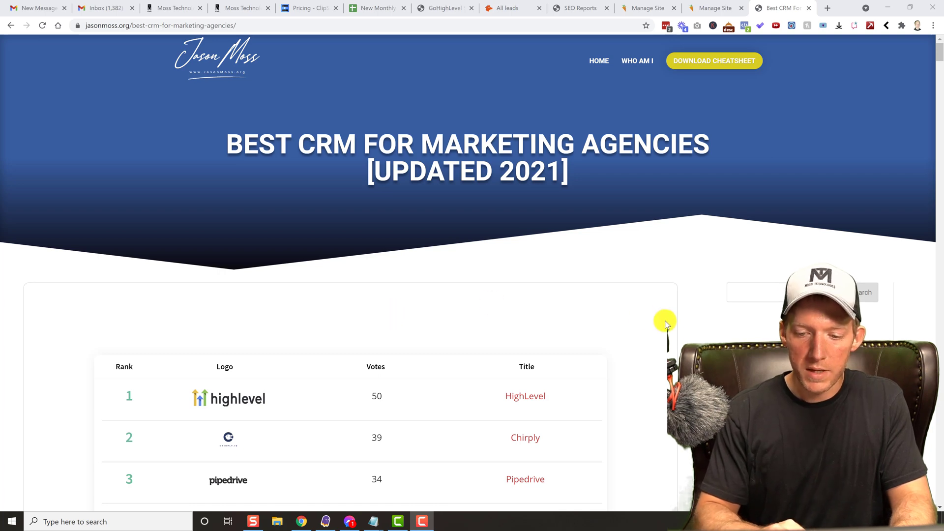
scroll(667, 329, "down", 1)
scroll(671, 333, "down", 2)
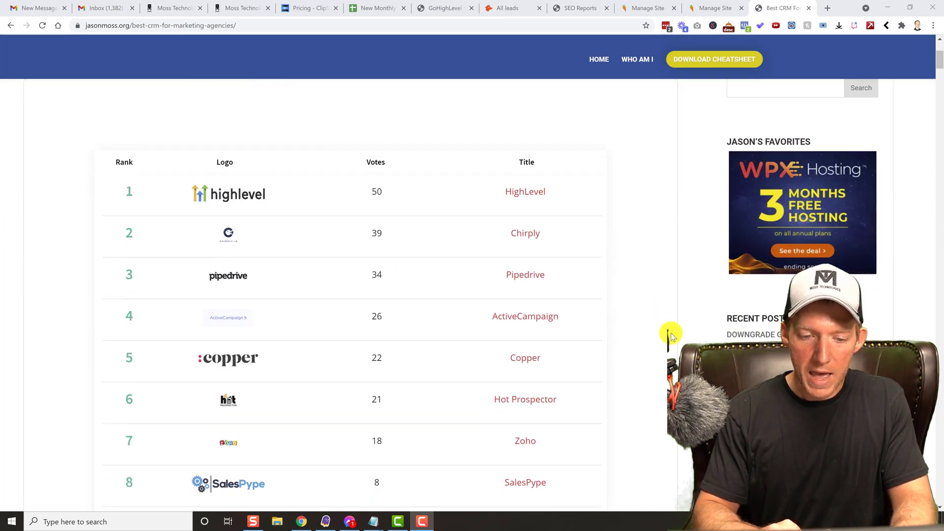
scroll(671, 333, "down", 1)
scroll(670, 332, "down", 1)
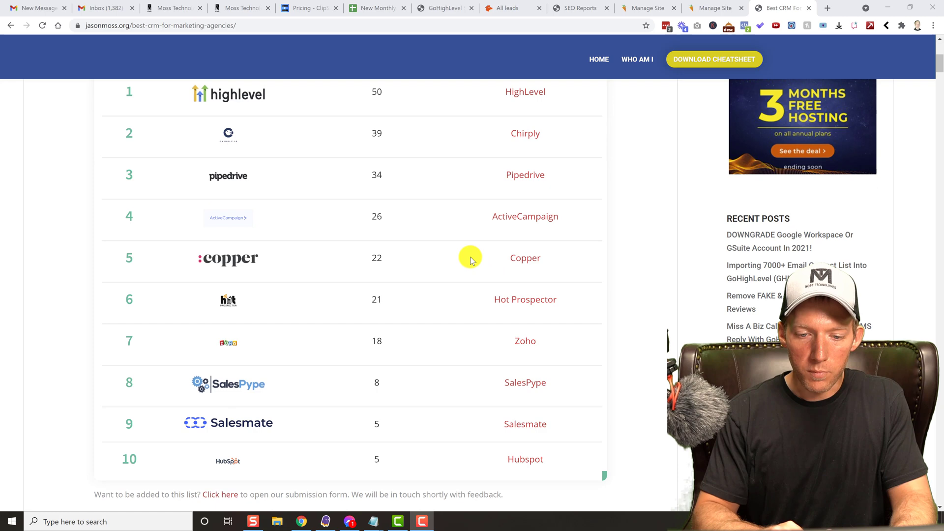
scroll(469, 259, "up", 1)
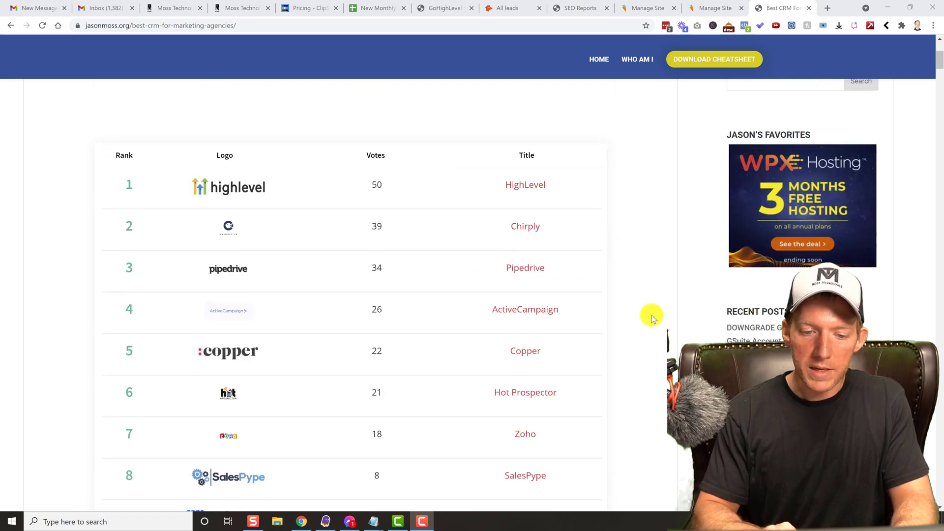
scroll(665, 336, "down", 1)
scroll(665, 336, "up", 1)
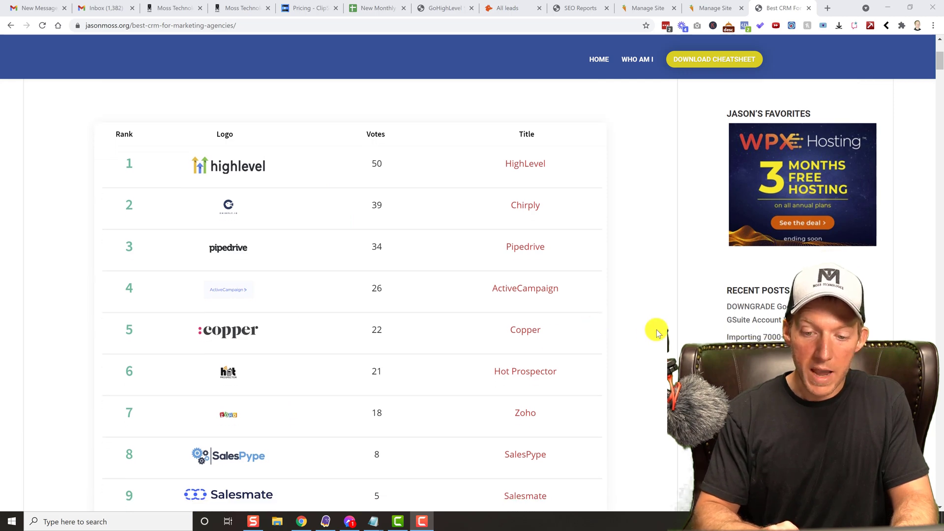
scroll(657, 332, "down", 3)
scroll(657, 333, "down", 2)
scroll(657, 332, "down", 1)
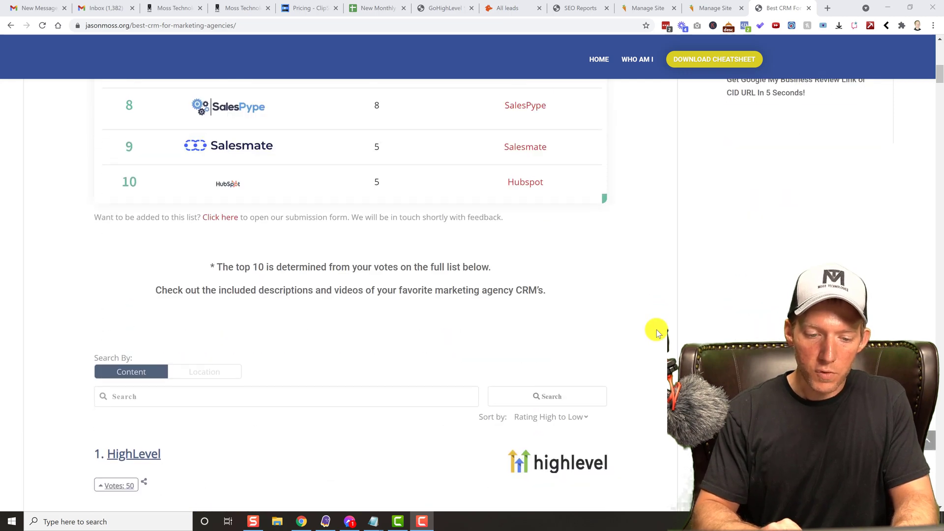
scroll(657, 332, "down", 1)
scroll(657, 332, "down", 1)
scroll(351, 324, "down", 1)
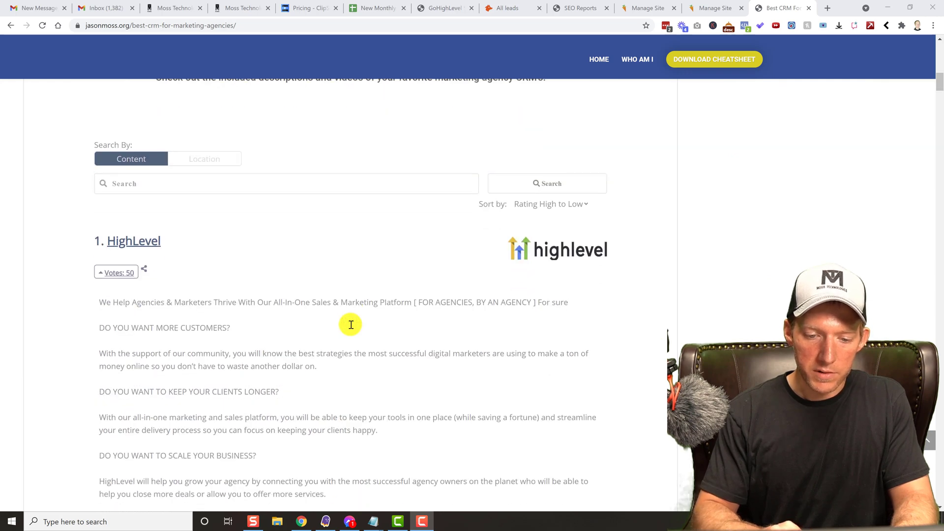
scroll(351, 324, "down", 1)
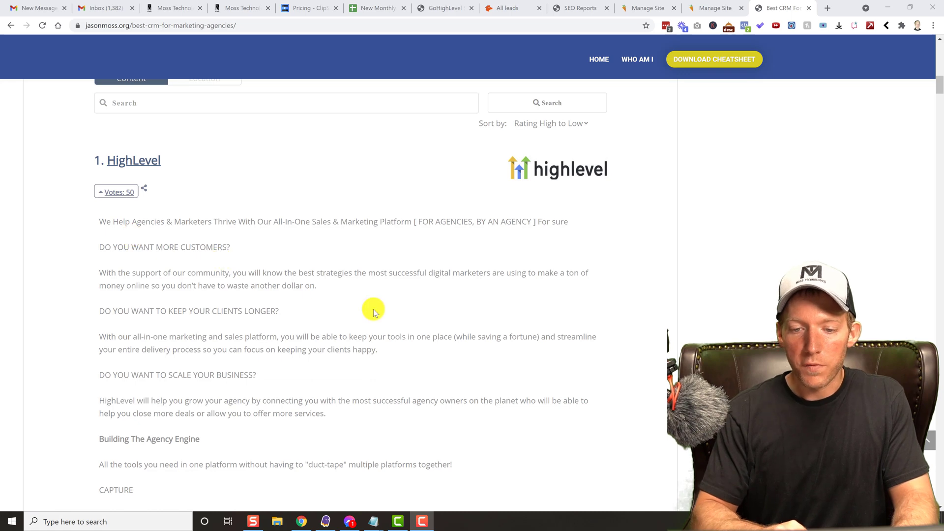
scroll(374, 311, "down", 1)
scroll(373, 311, "down", 2)
scroll(373, 311, "down", 2)
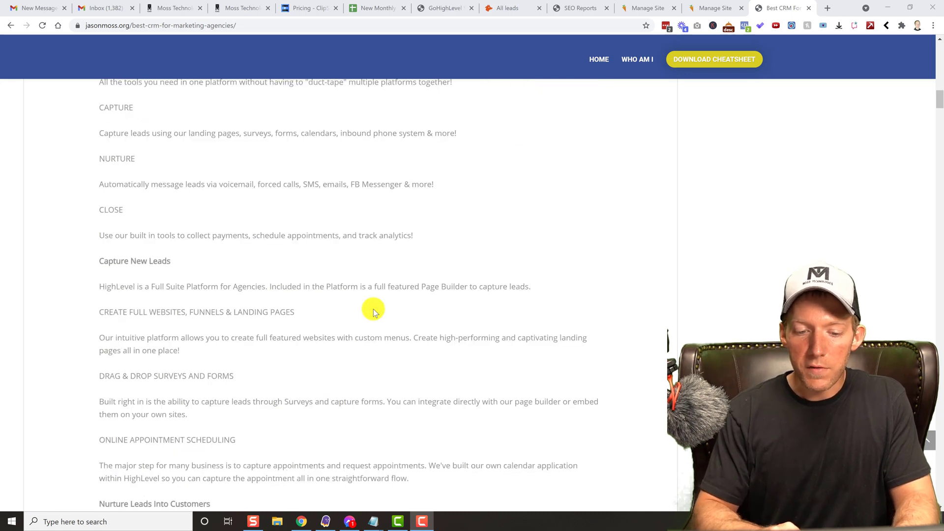
scroll(373, 311, "down", 1)
scroll(374, 310, "down", 1)
scroll(373, 311, "down", 2)
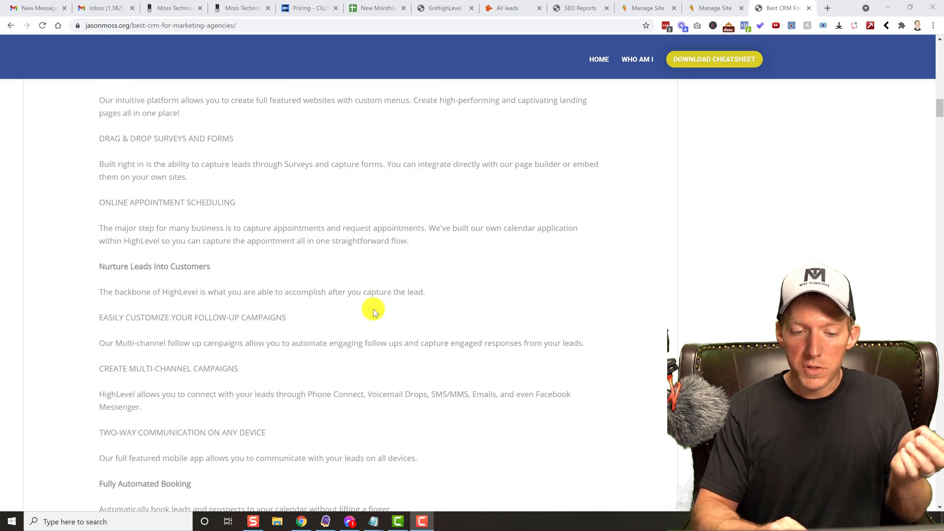
scroll(374, 310, "down", 2)
scroll(374, 311, "down", 2)
scroll(373, 311, "down", 3)
scroll(373, 310, "down", 3)
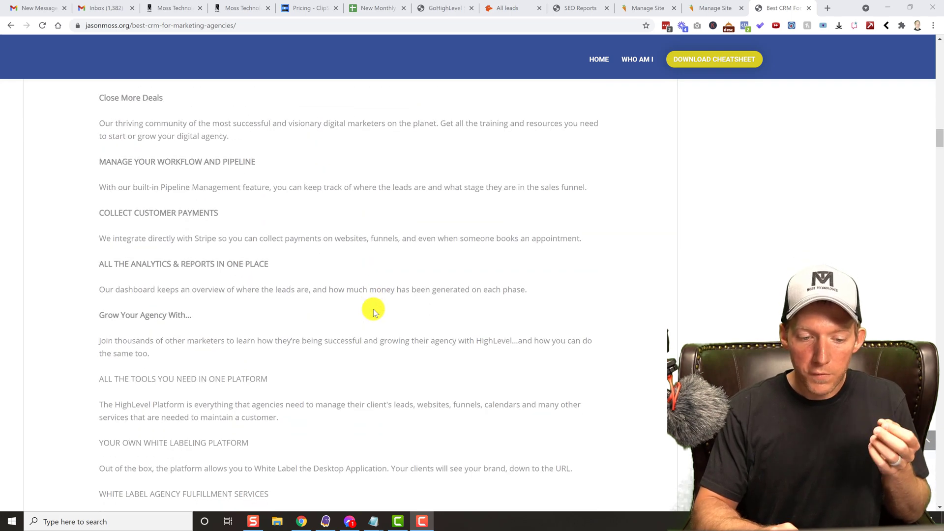
scroll(373, 311, "down", 3)
scroll(373, 310, "down", 3)
scroll(373, 309, "down", 3)
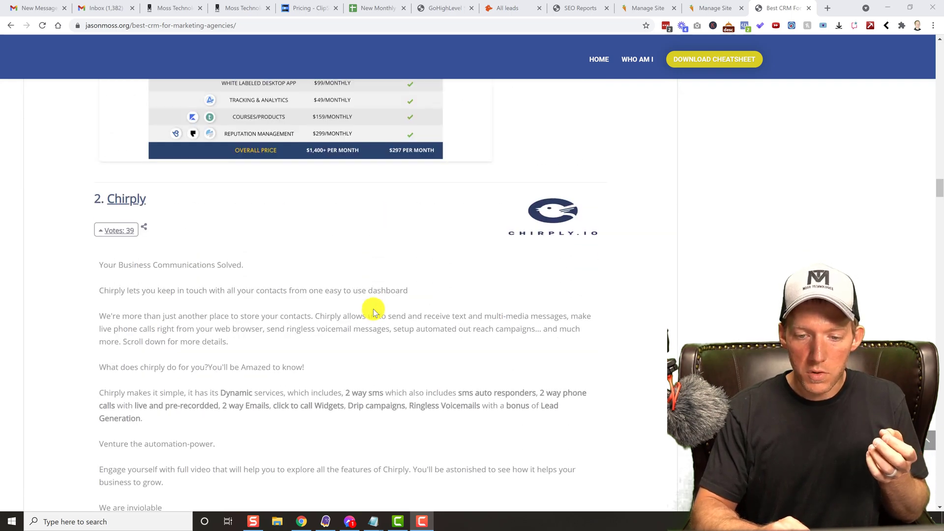
scroll(374, 310, "up", 1)
left_click_drag(938, 183, 940, 51)
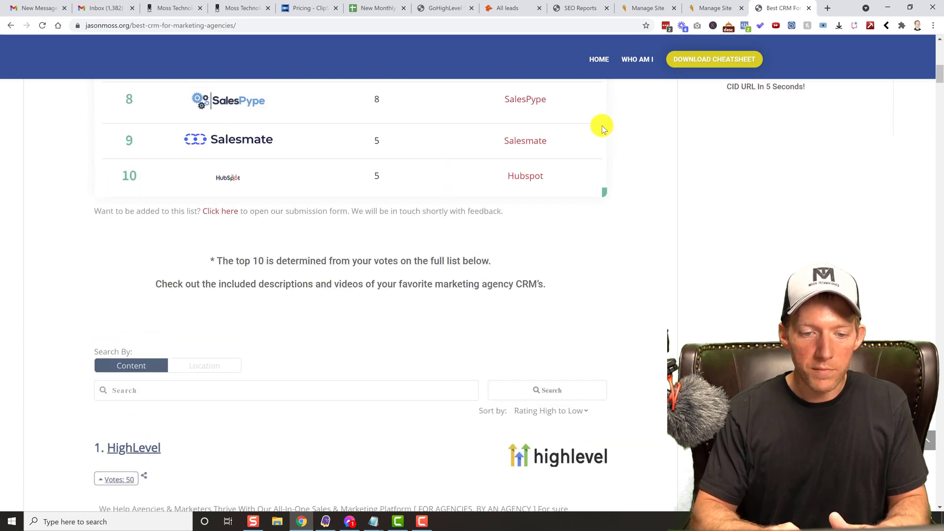
Step: Open the 'Add New Website' form from the 'Click here' link below the table
left_click(223, 214)
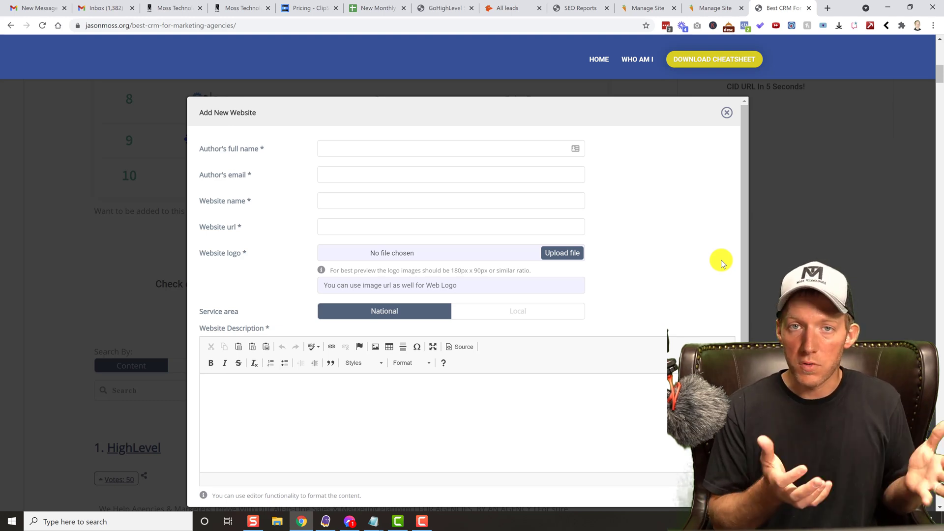
scroll(721, 260, "down", 1)
scroll(720, 259, "down", 1)
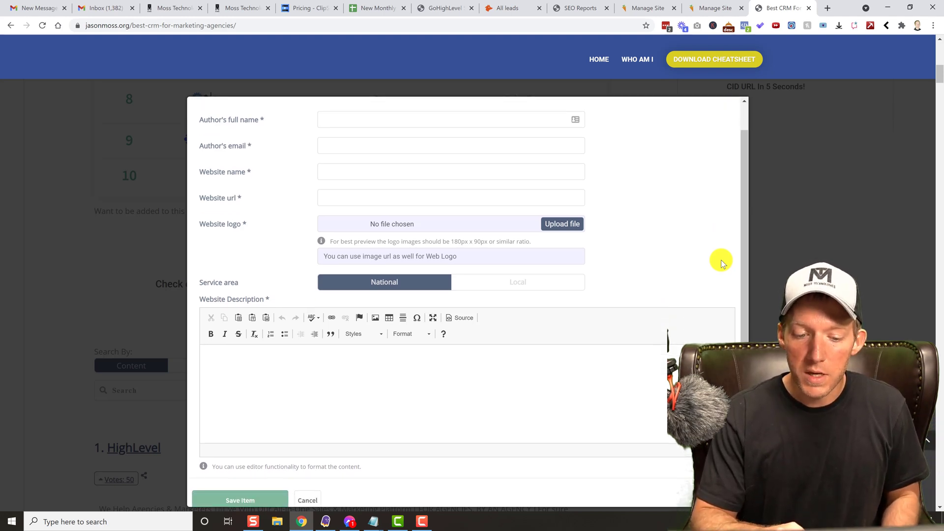
scroll(720, 260, "up", 2)
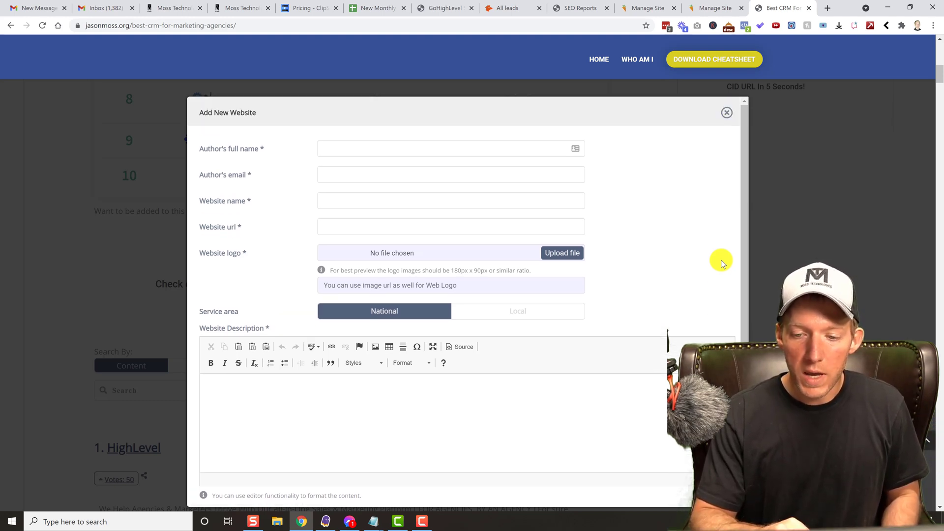
Step: Close the 'Add New Website' modal and return to the leaderboard headed by HighLevel
left_click(727, 114)
scroll(747, 246, "up", 3)
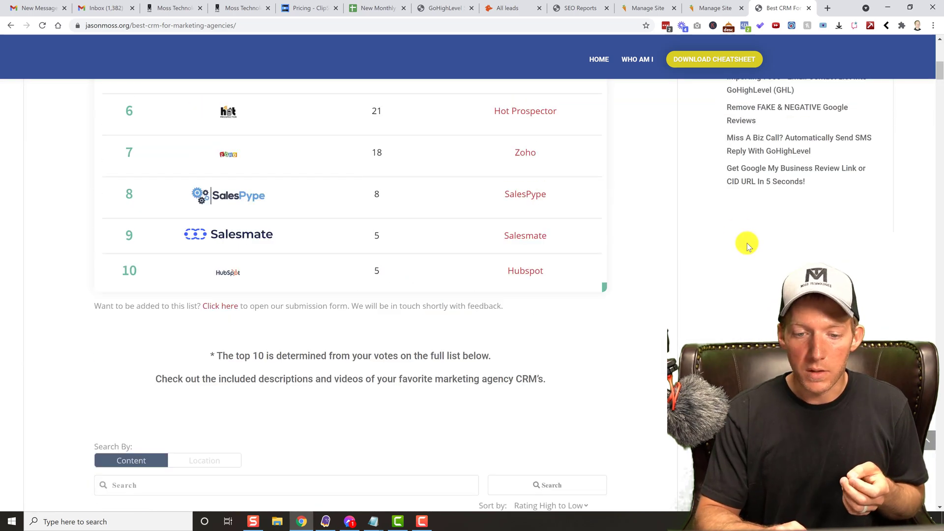
scroll(747, 242, "up", 1)
scroll(747, 243, "up", 1)
scroll(748, 243, "up", 1)
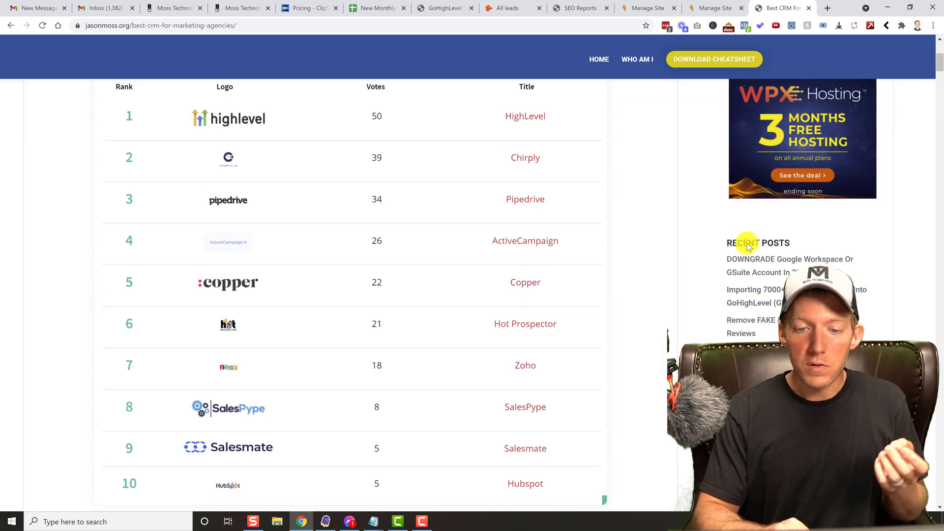
scroll(747, 243, "up", 1)
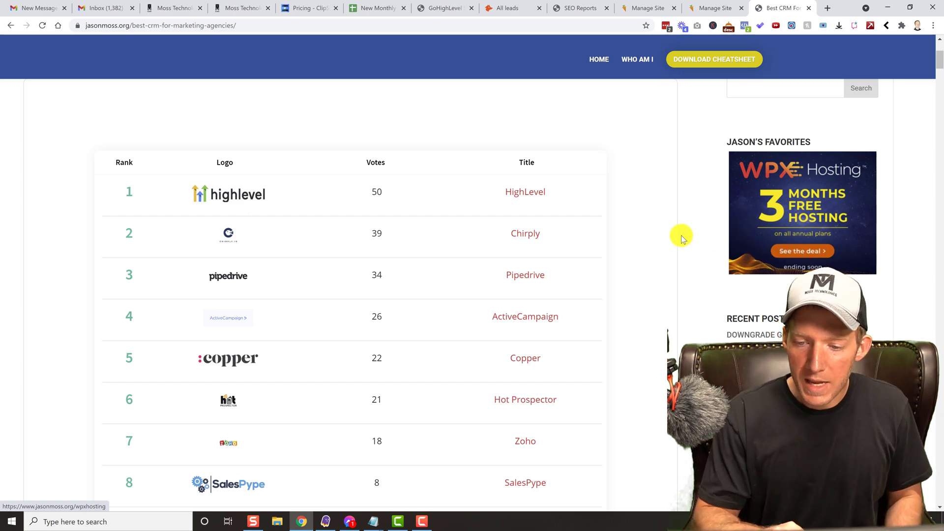
scroll(680, 237, "up", 1)
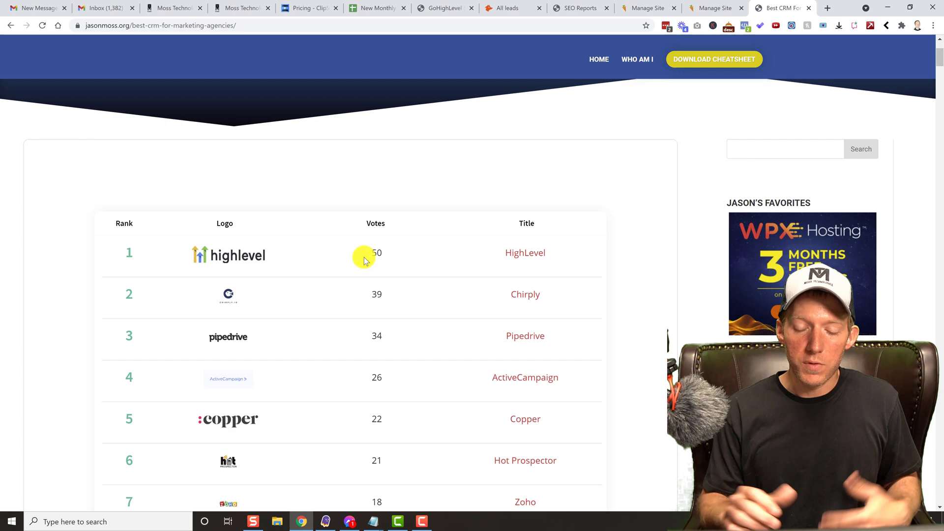
scroll(691, 252, "up", 1)
scroll(692, 252, "up", 1)
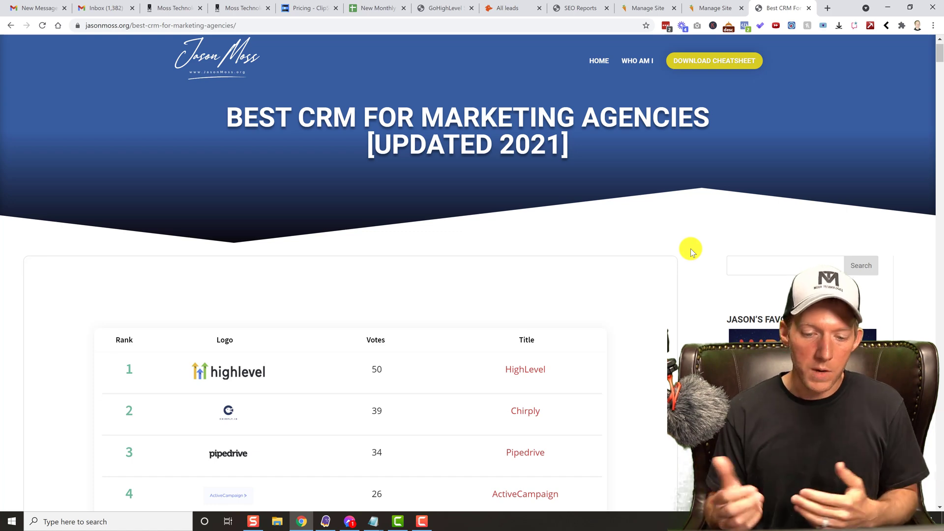
scroll(667, 259, "down", 1)
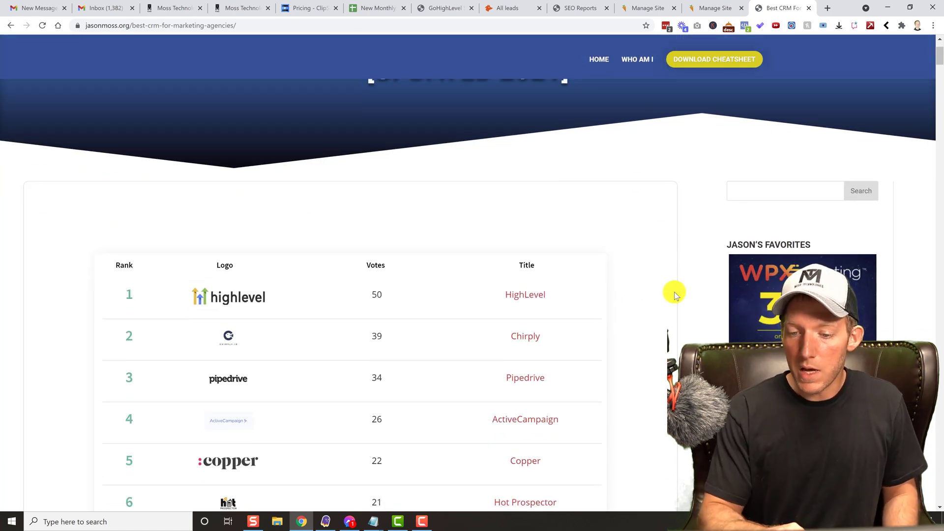
scroll(675, 293, "up", 2)
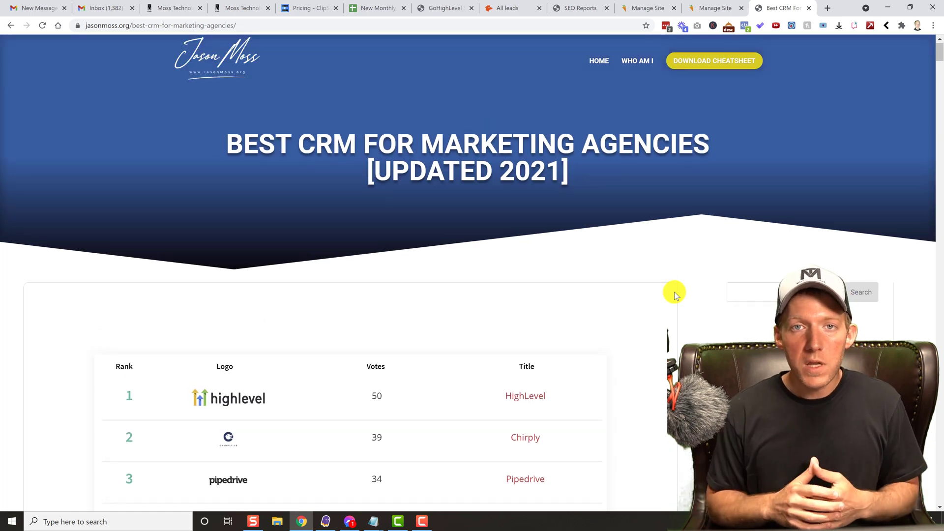